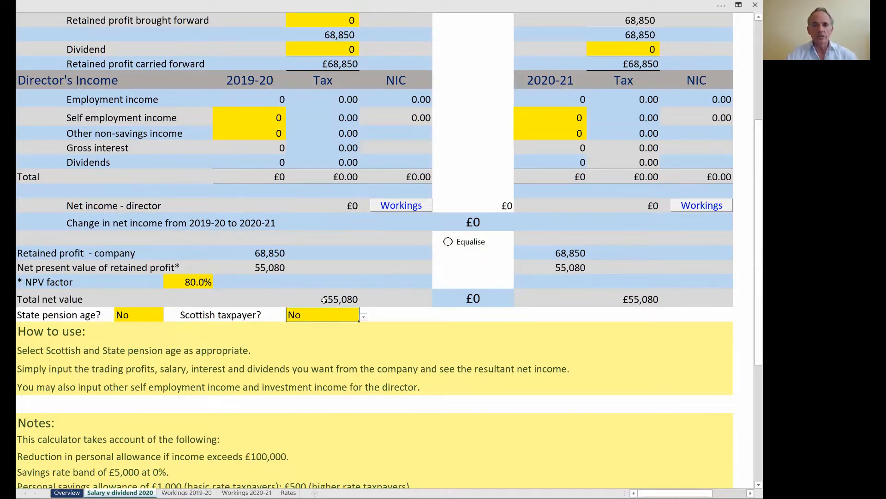
Optimise the 2019-20 salary and dividend extraction for the company's trading profits
scroll(349, 289, "up", 1)
scroll(349, 289, "up", 5)
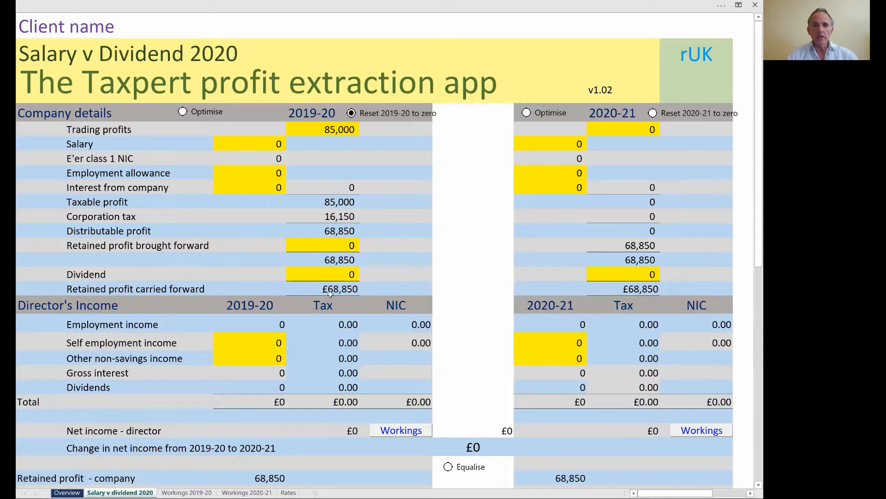
left_click(210, 115)
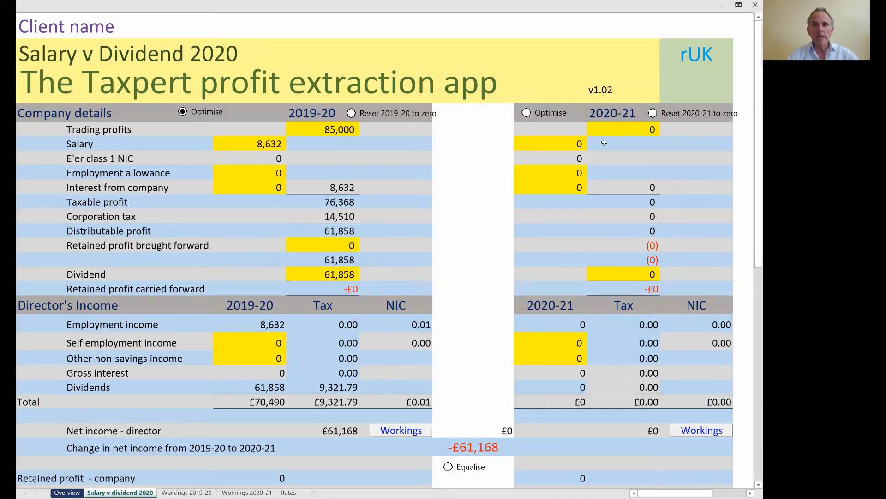
Set the 2020-21 trading profits to 85,000
left_click(612, 129)
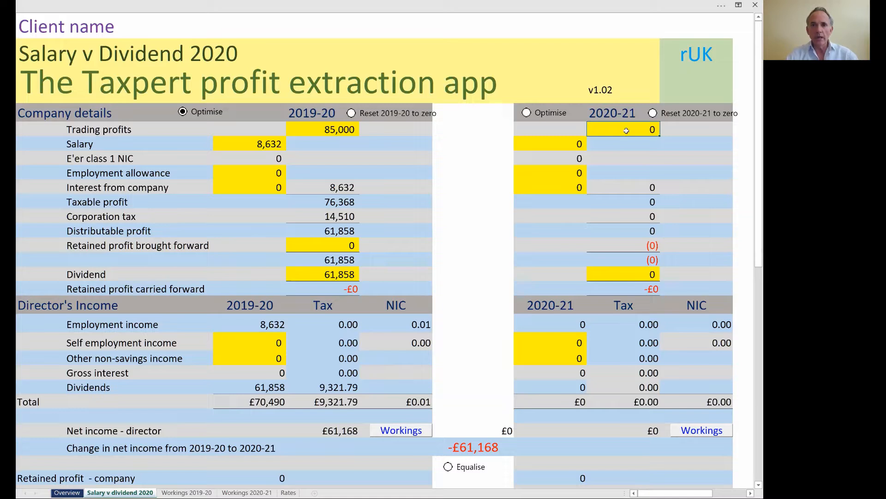
type("85000")
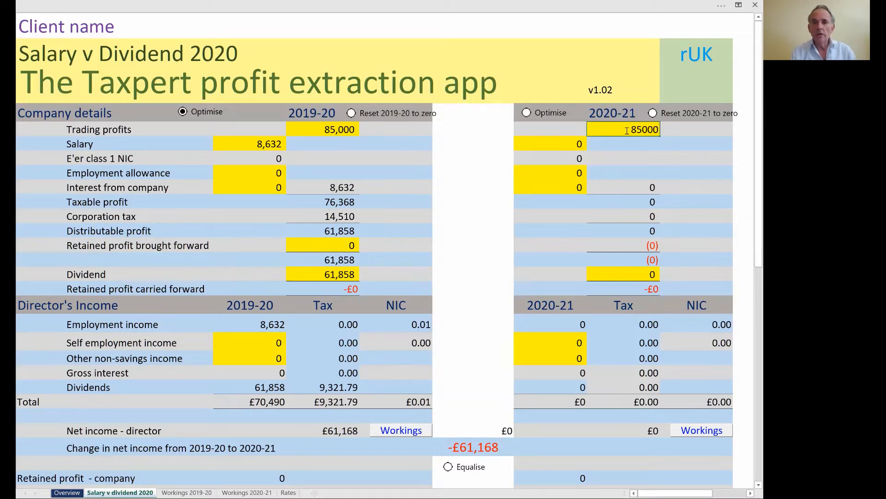
key("Return")
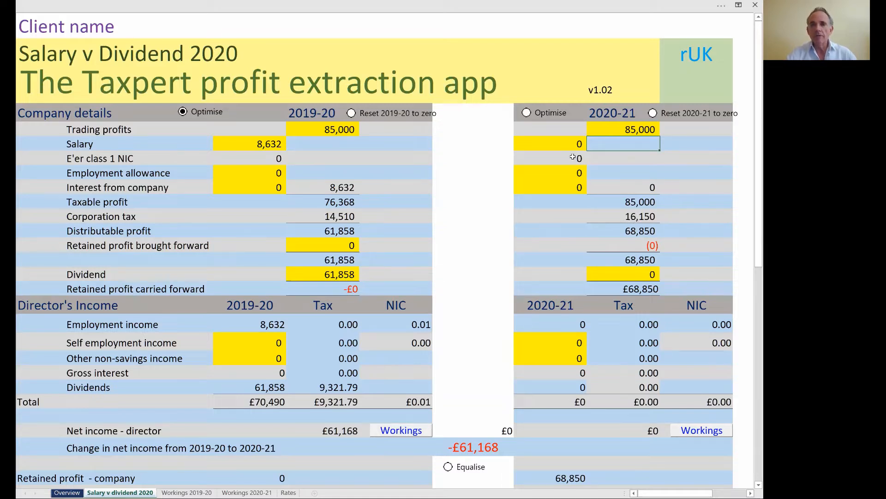
Optimise the 2020-21 salary and dividend extraction and review the resulting figures against 2019-20
left_click(537, 140)
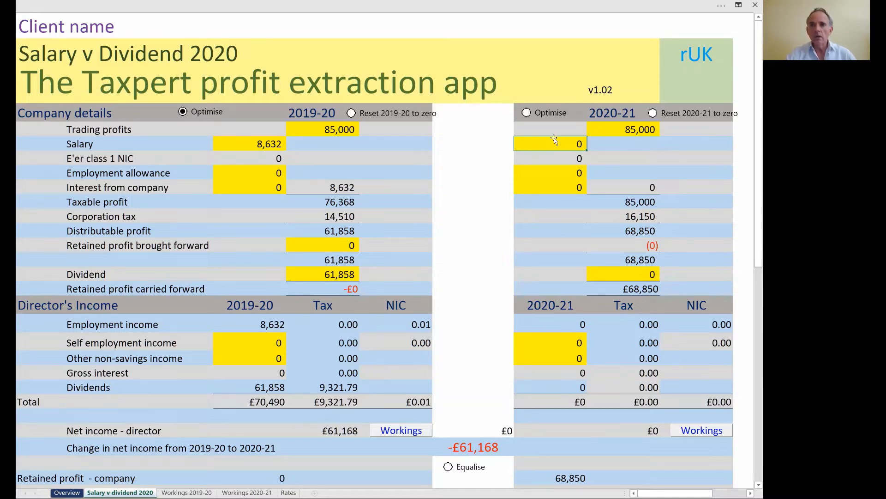
left_click(549, 115)
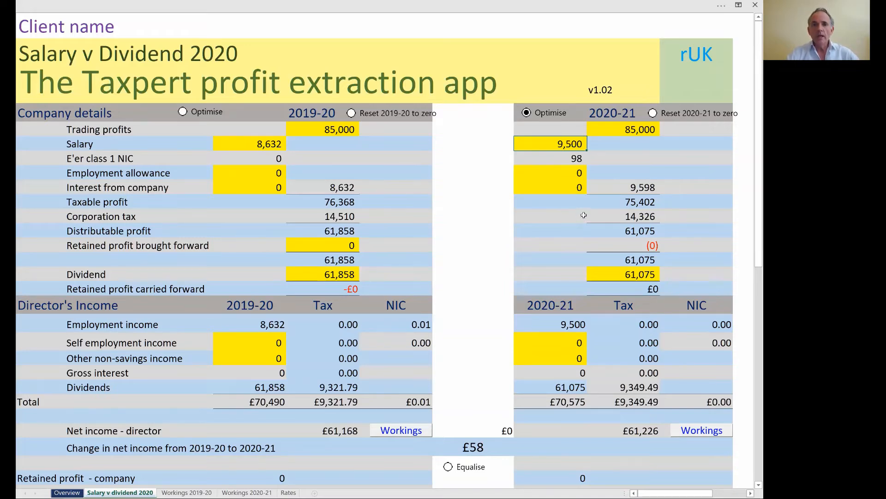
scroll(583, 215, "down", 2)
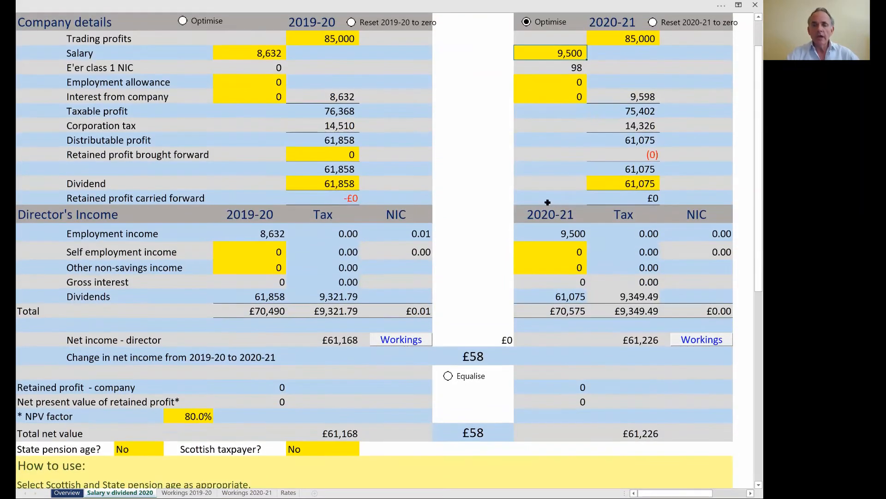
scroll(548, 202, "up", 2)
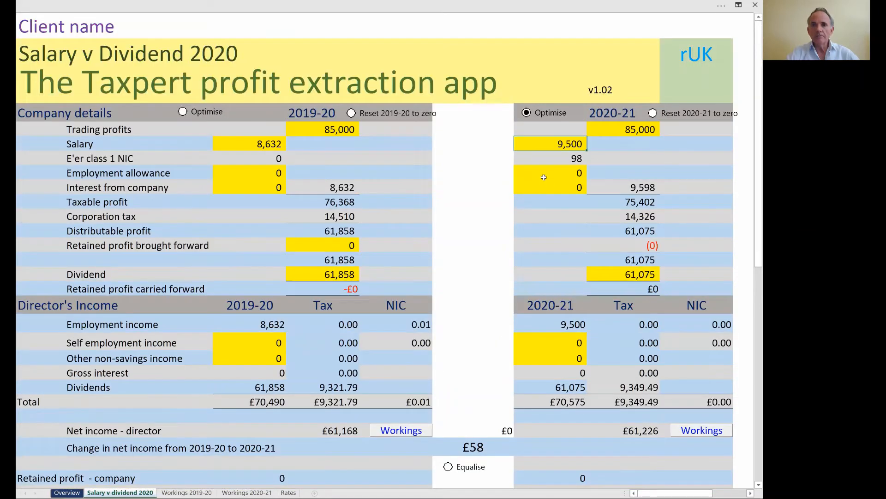
Set the 2020-21 interest from company to 6,000, rerun the 2020-21 optimisation and keep the Solver solution
left_click(540, 187)
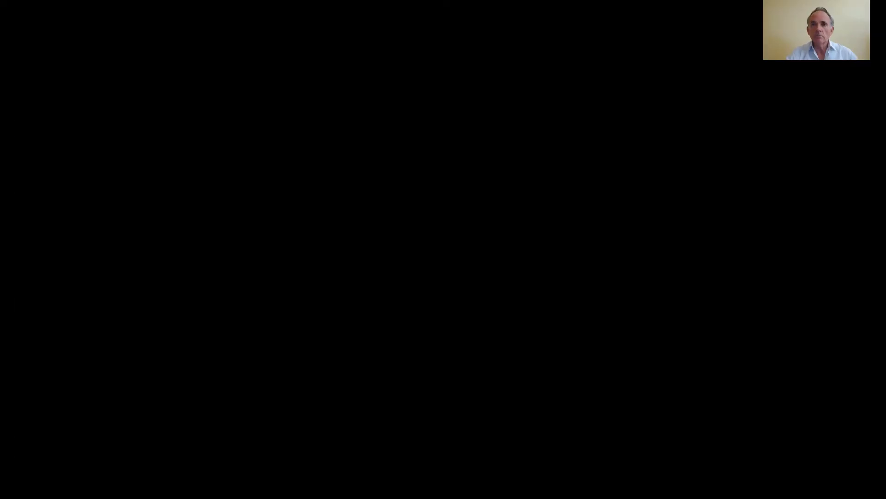
key("Return")
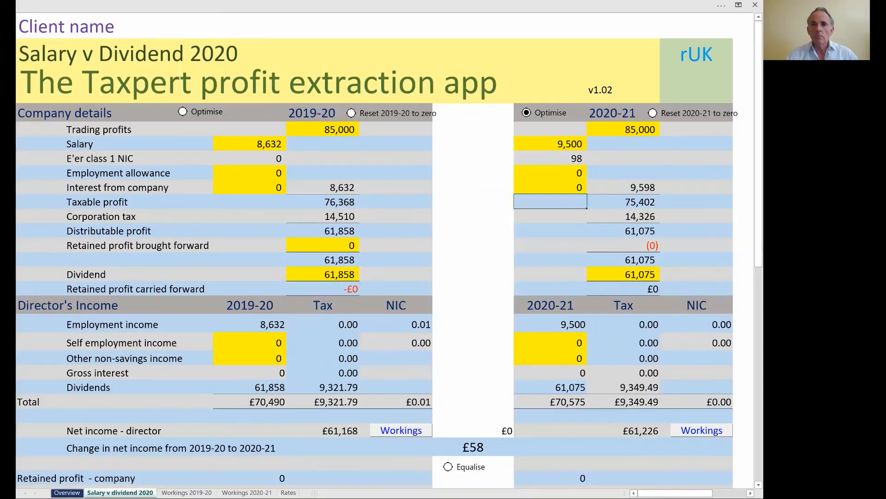
left_click(552, 188)
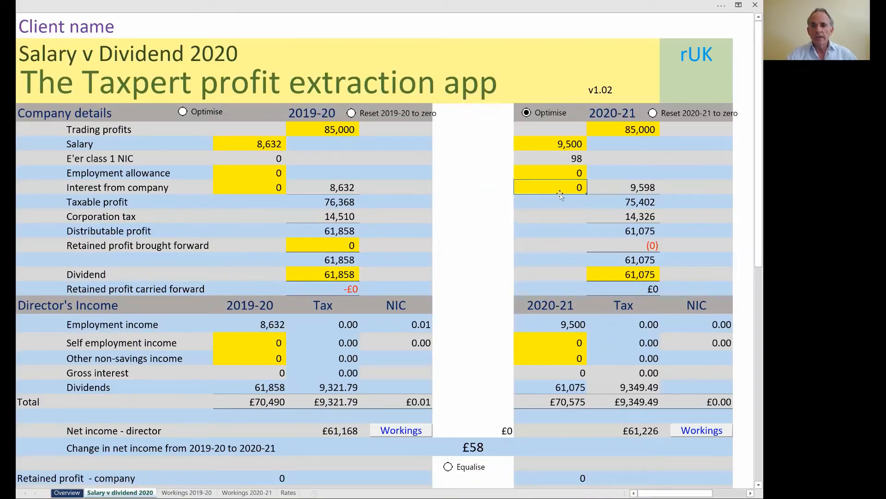
left_click(637, 431)
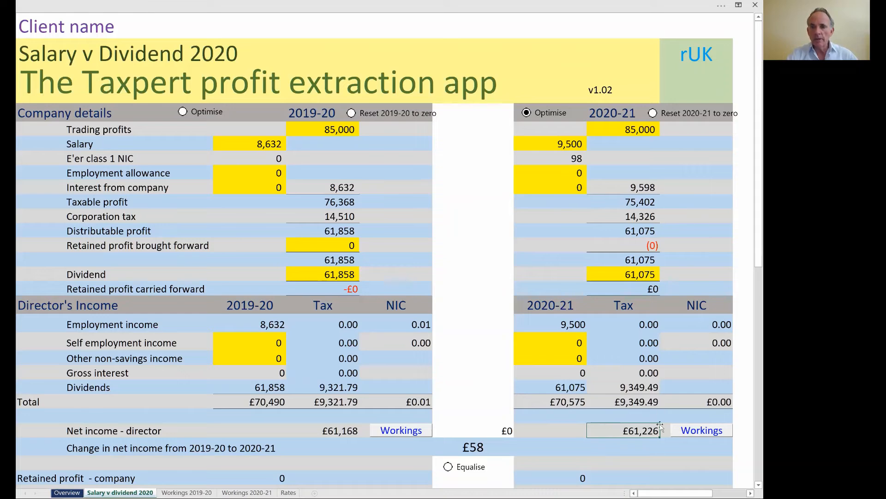
left_click(549, 188)
type("6,000")
left_click(566, 227)
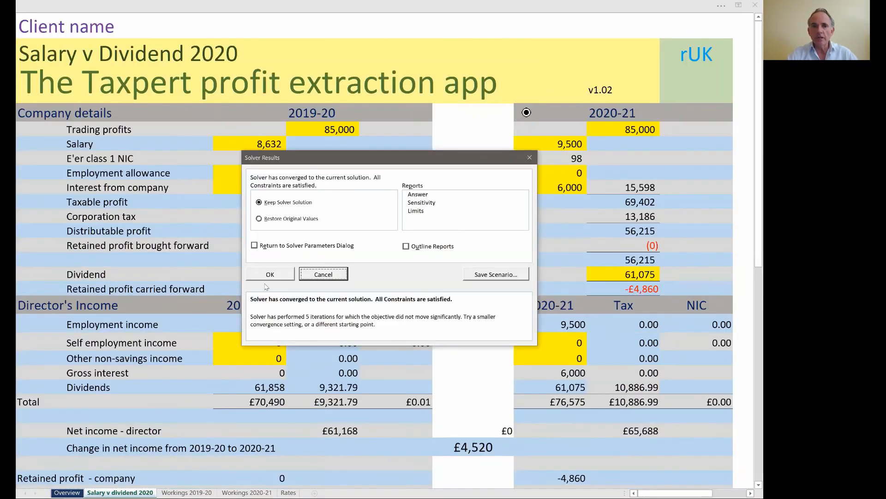
left_click(269, 274)
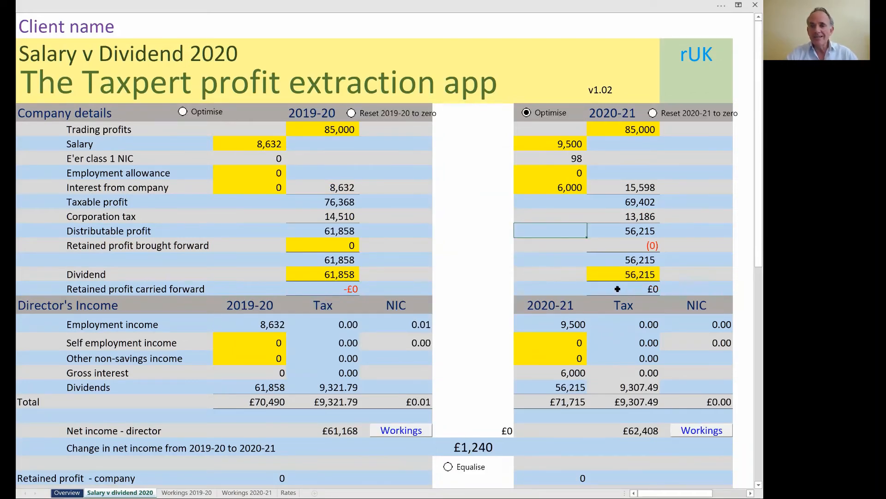
Review the optimised 2020-21 salary, interest, dividend and director's net income
left_click(634, 430)
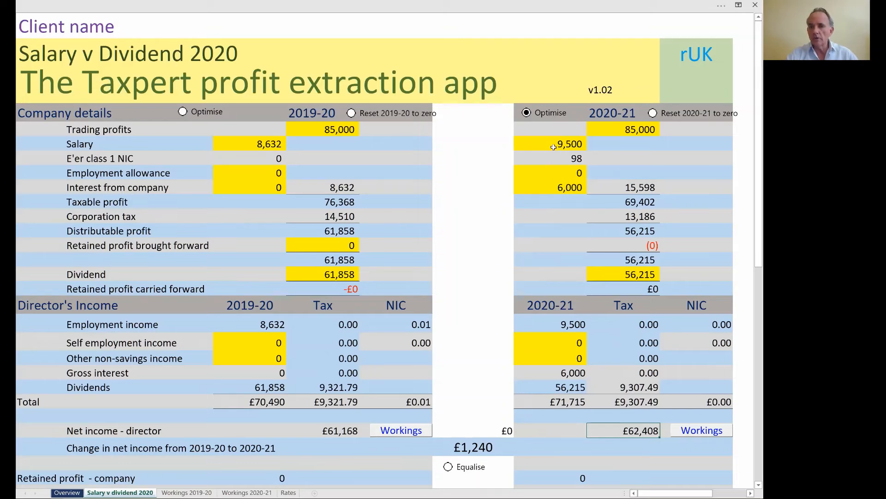
left_click(552, 144)
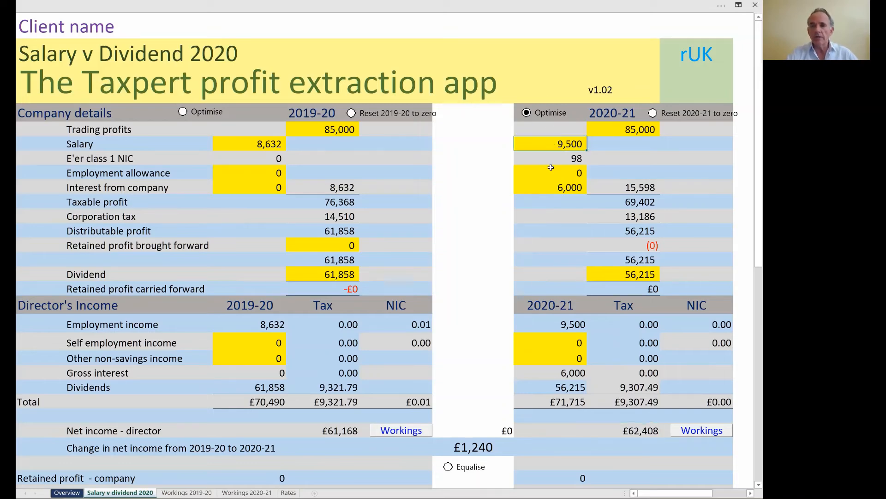
left_click(549, 186)
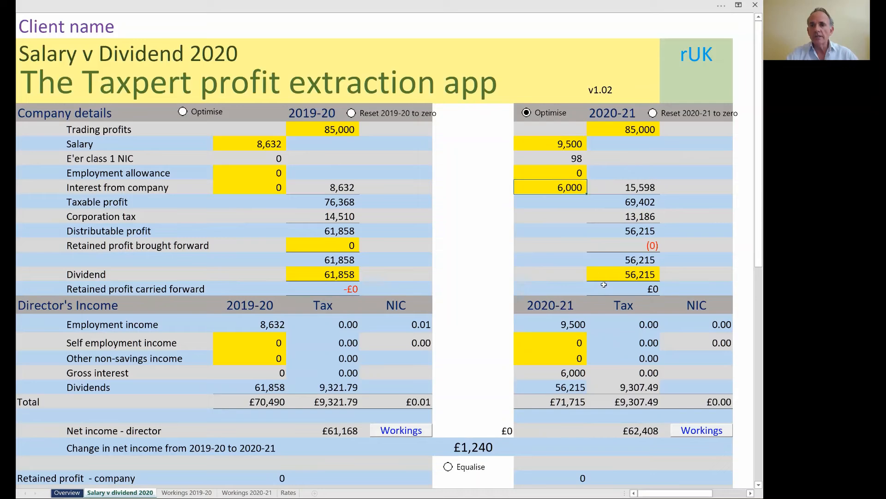
left_click(607, 276)
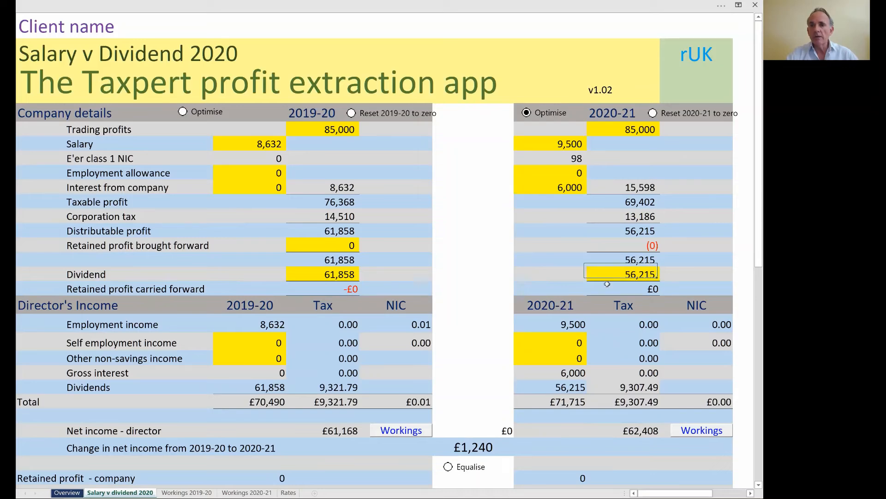
left_click(628, 430)
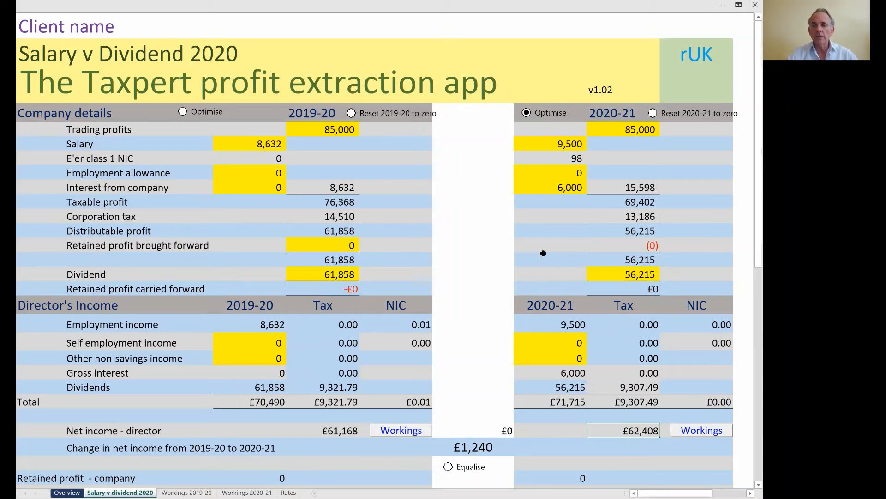
Examine the 2020-21 workings for income allocation and tax calculation, and return to the Salary v dividend 2020 sheet
scroll(515, 293, "down", 4)
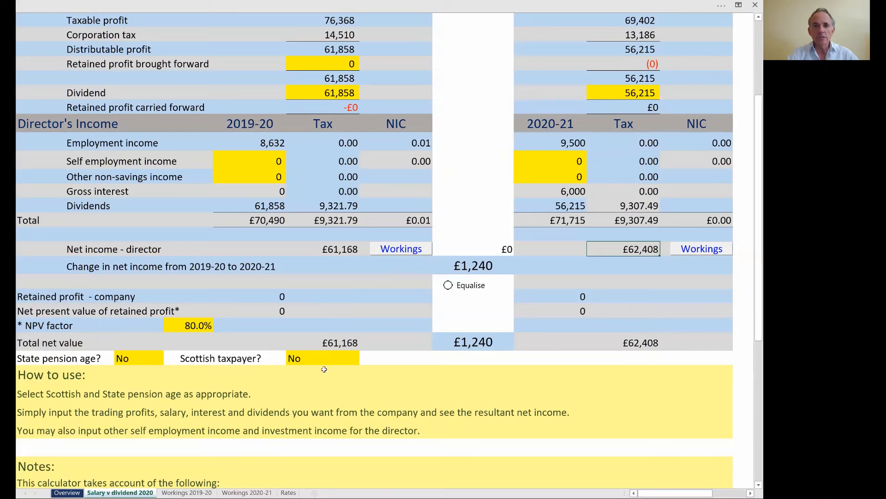
left_click(245, 493)
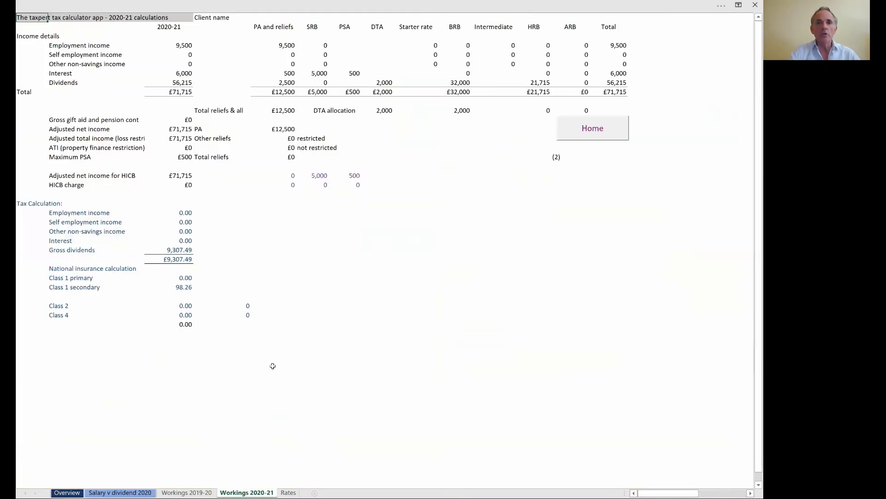
scroll(272, 365, "up", 4, "ctrl")
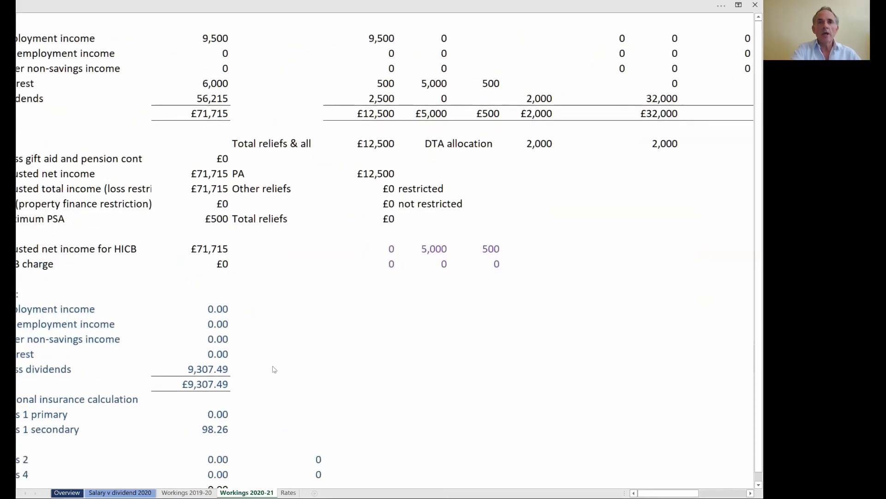
scroll(274, 369, "up", 1, "ctrl")
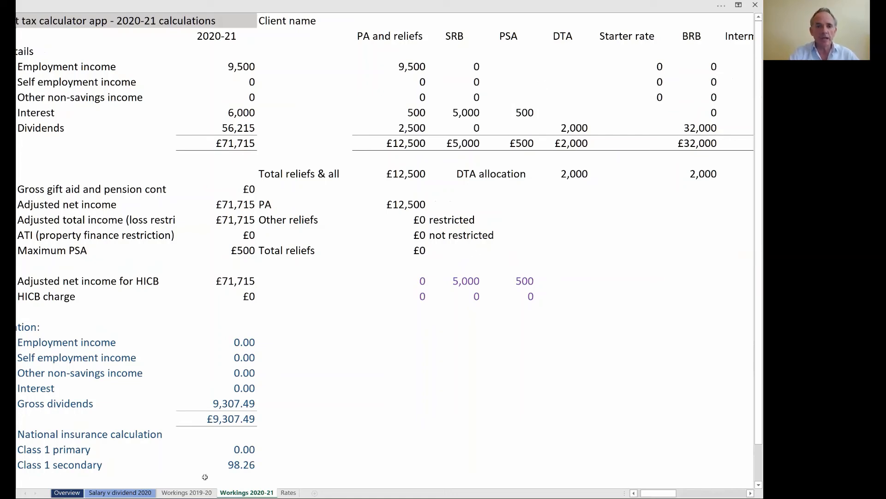
left_click(120, 492)
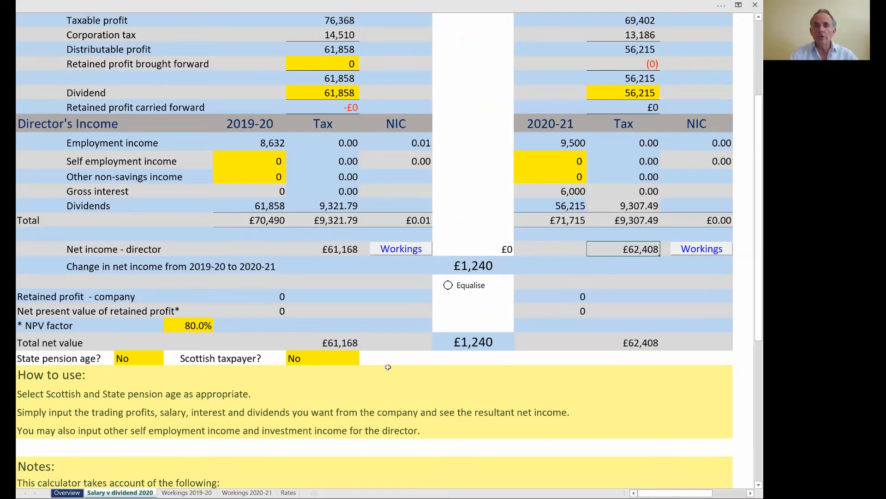
scroll(387, 366, "right", 3)
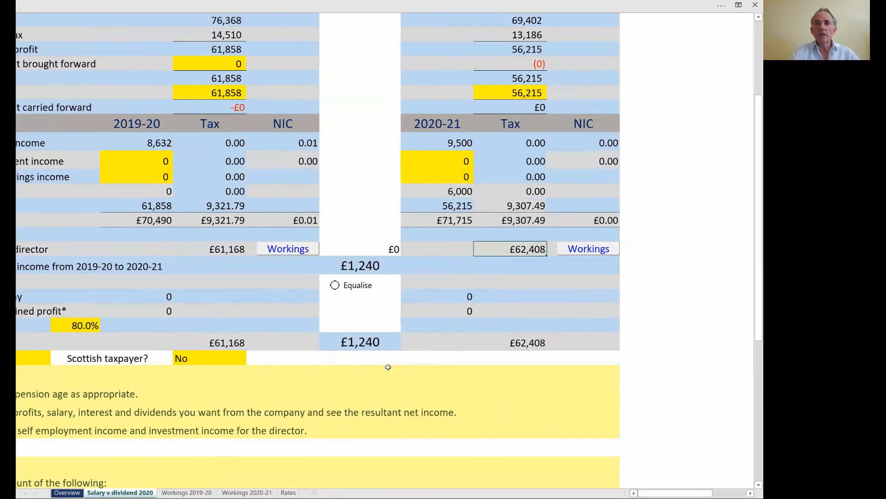
scroll(388, 367, "up", 2)
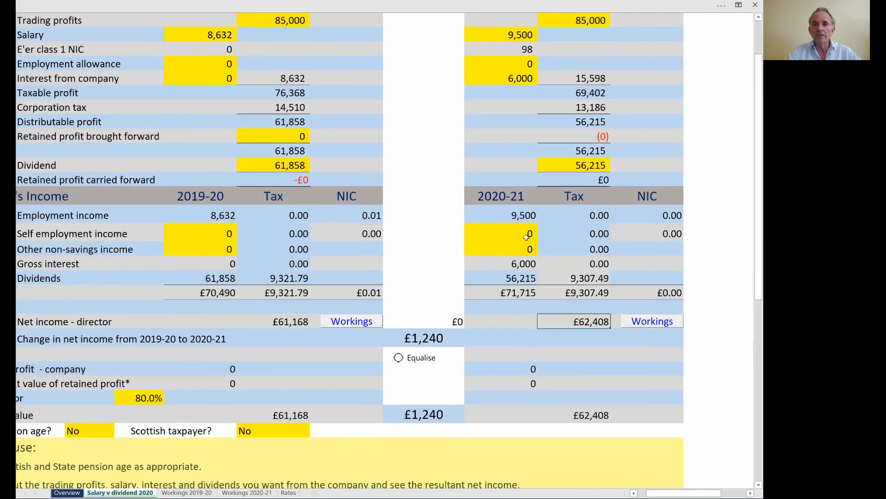
scroll(527, 237, "up", 3)
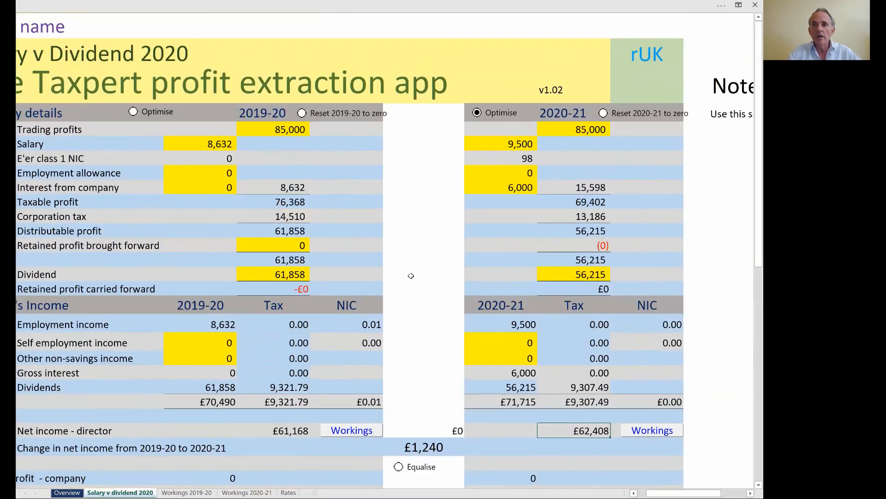